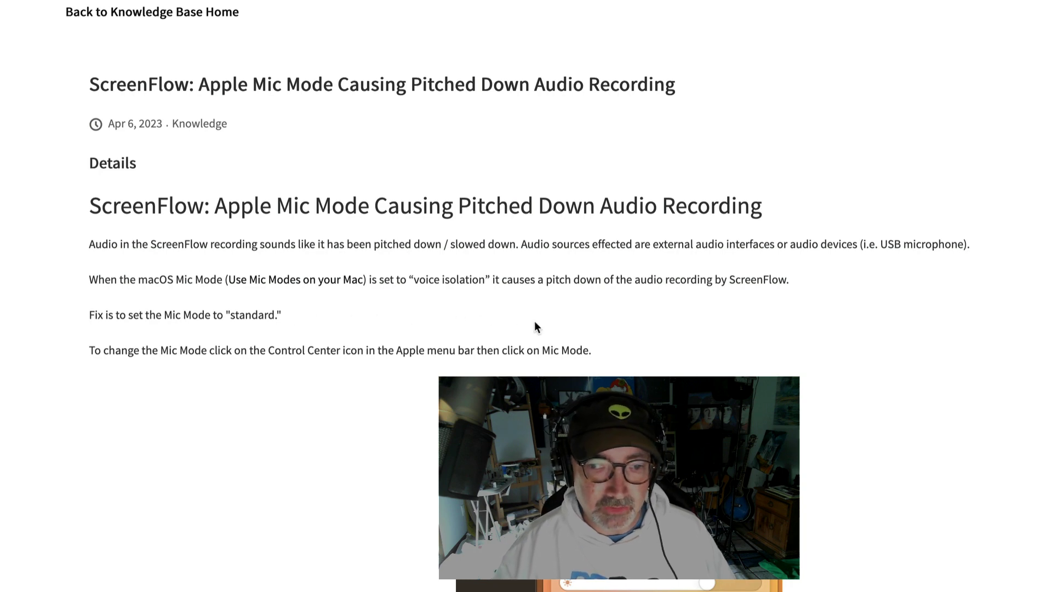
scroll(513, 333, down, 3)
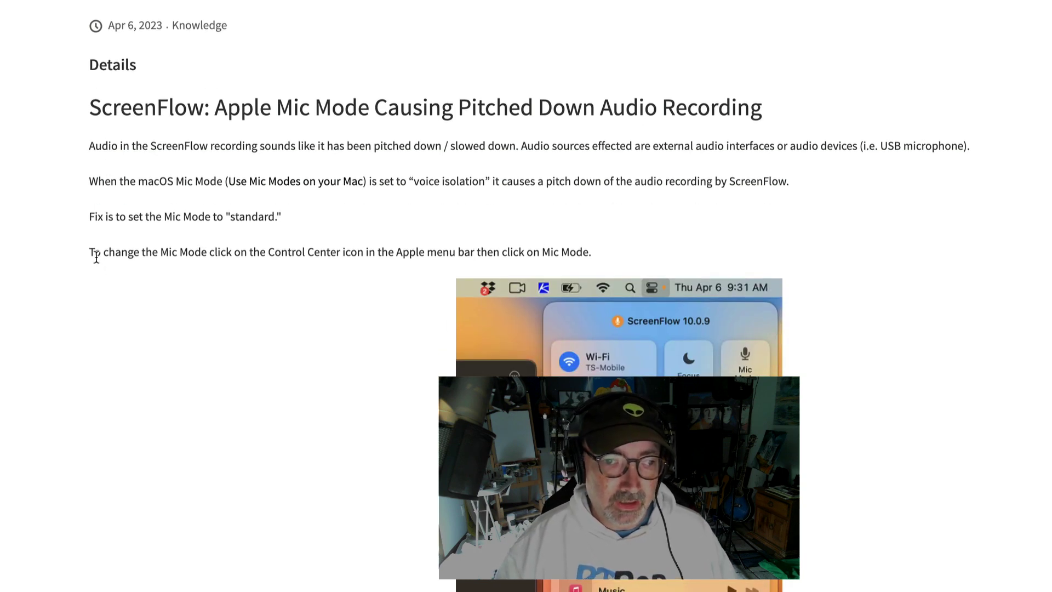
Highlight the 'To change the Mic Mode…' sentence, then bring up Control Center.
drag(125, 249, 580, 250)
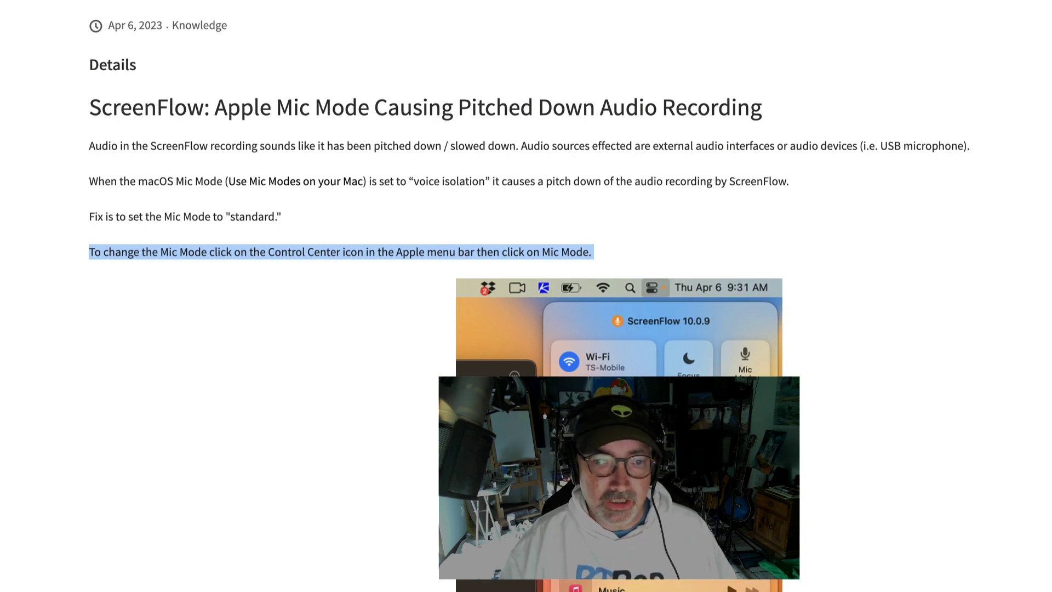
click(799, 24)
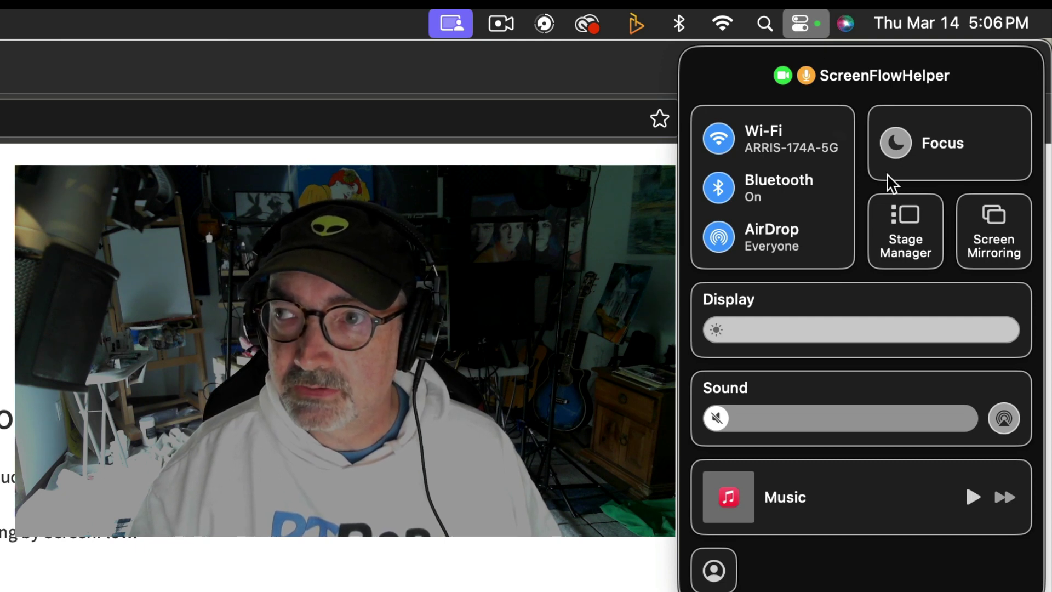
mouse_move(773, 138)
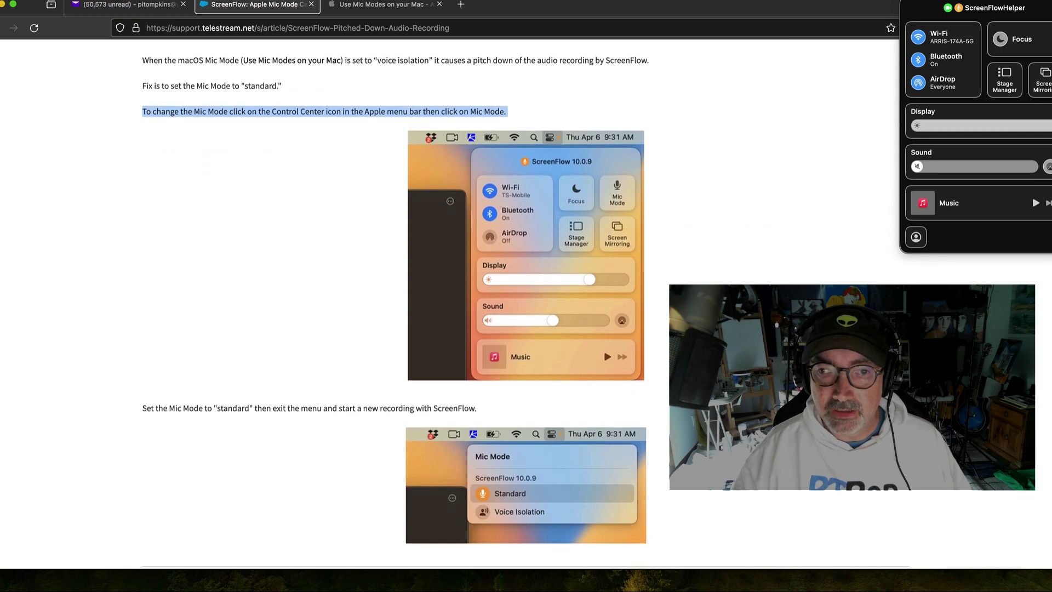
scroll(652, 239, down, 1)
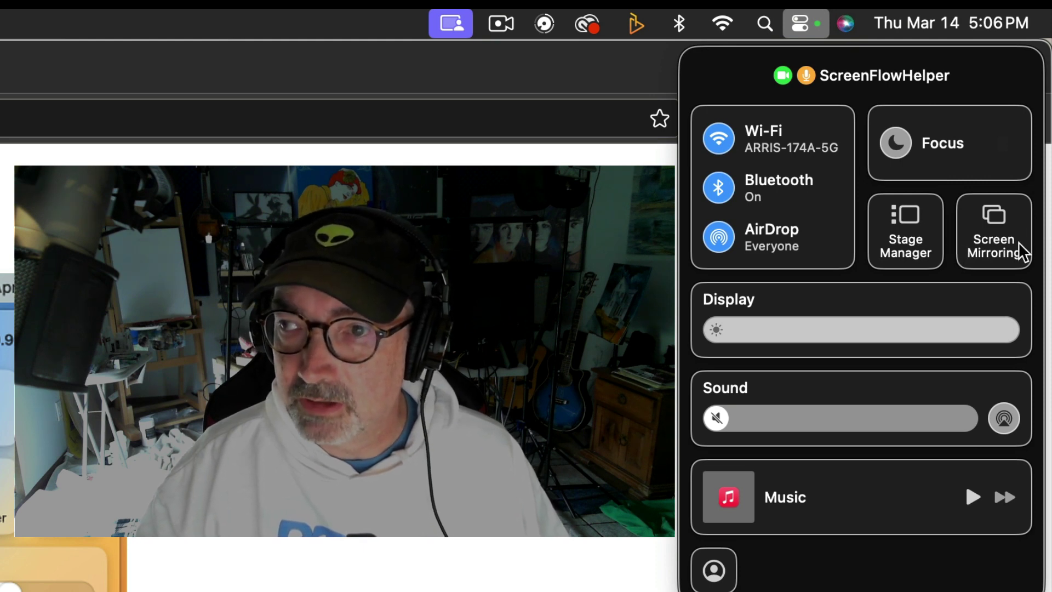
View the sound output devices, showing Telestream Audio Capture, then dismiss Control Center.
click(900, 390)
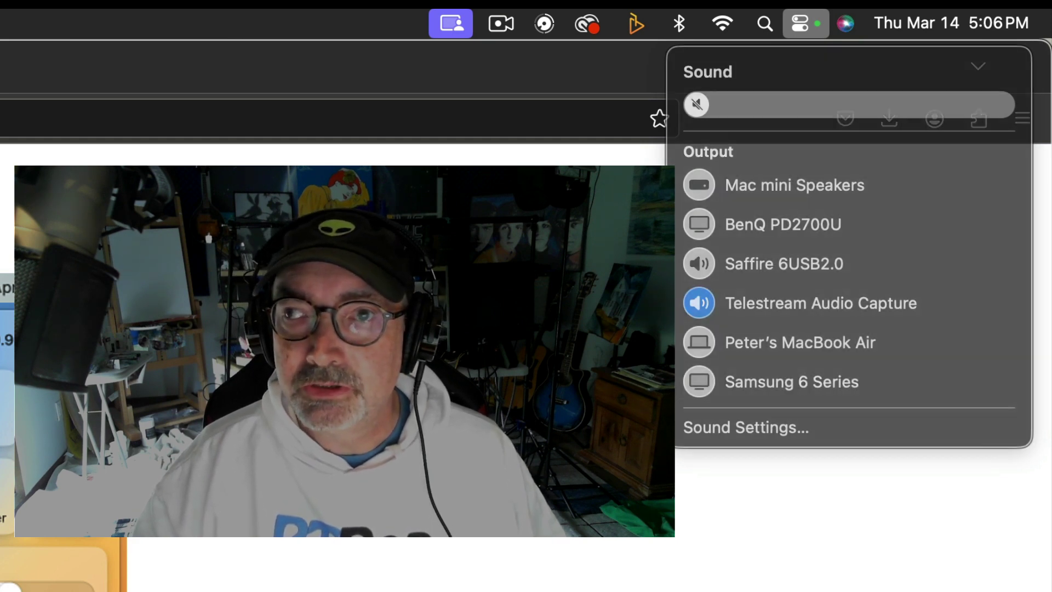
key(Escape)
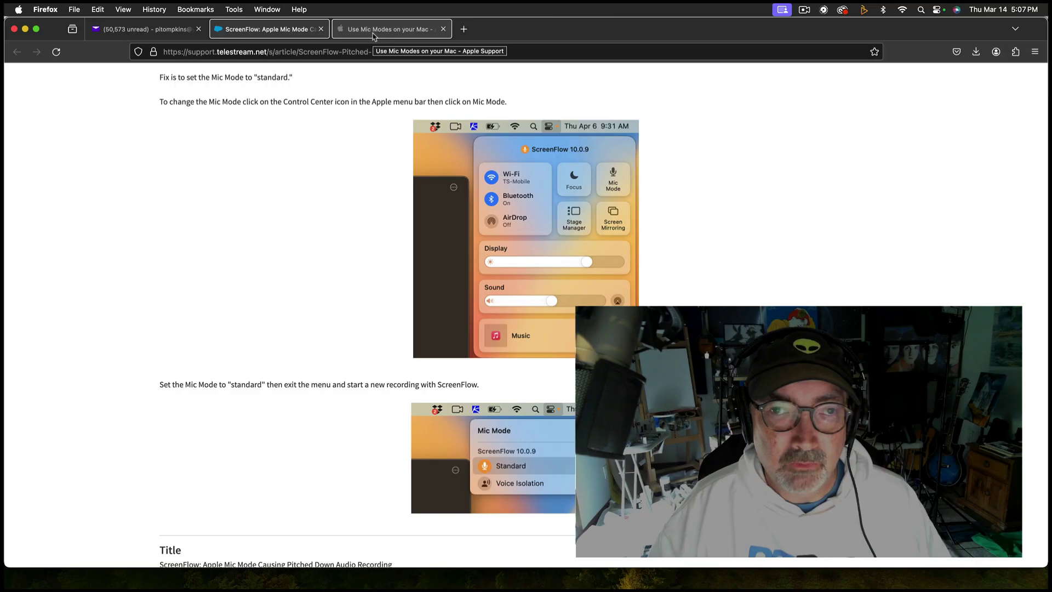
Switch to the 'Use Mic Modes on your Mac' Firefox tab.
click(374, 32)
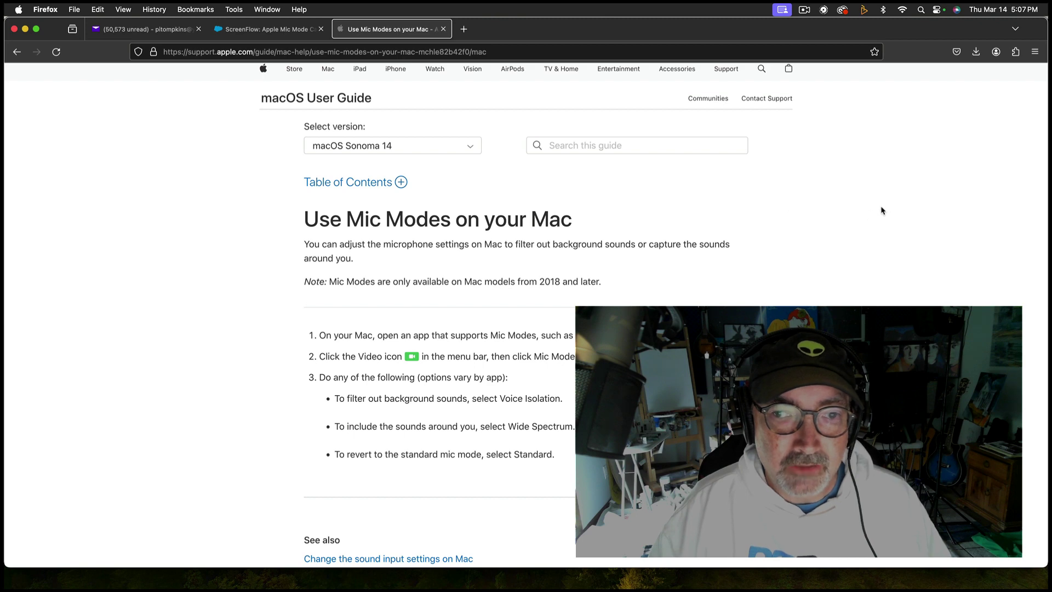
scroll(881, 210, down, 2)
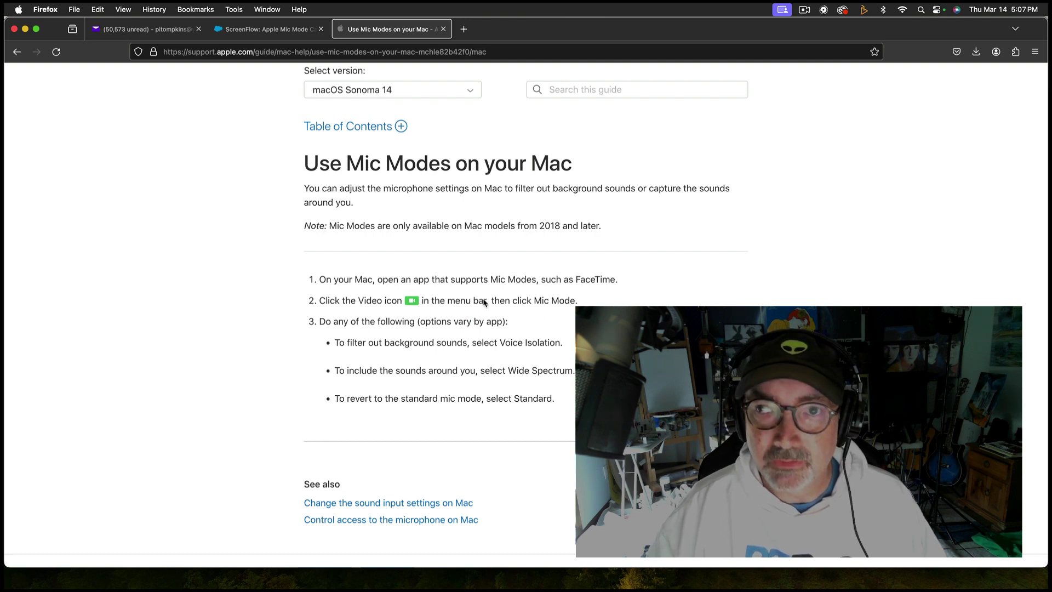
click(781, 10)
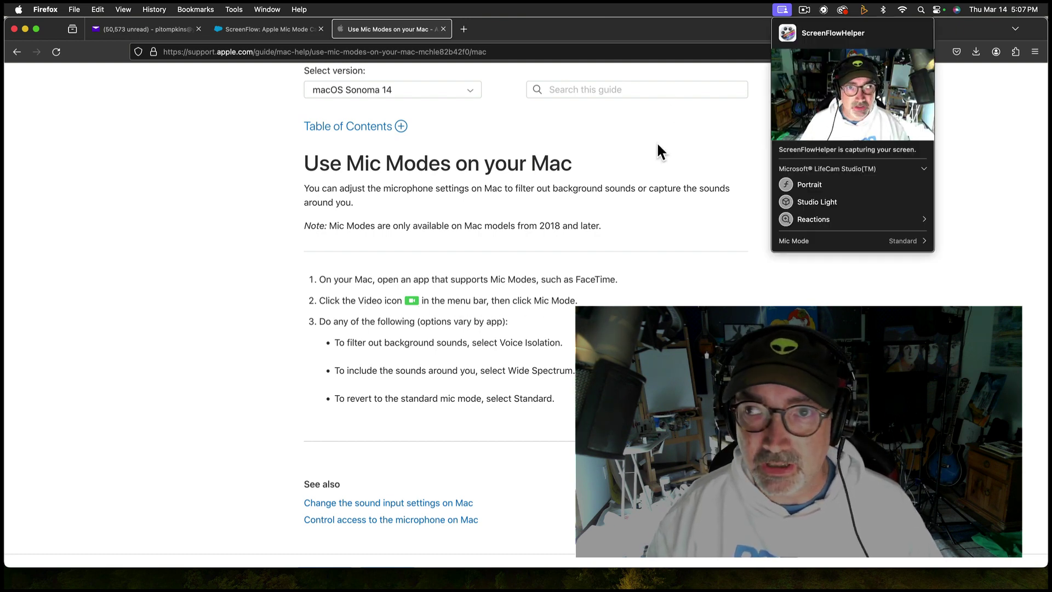
click(265, 33)
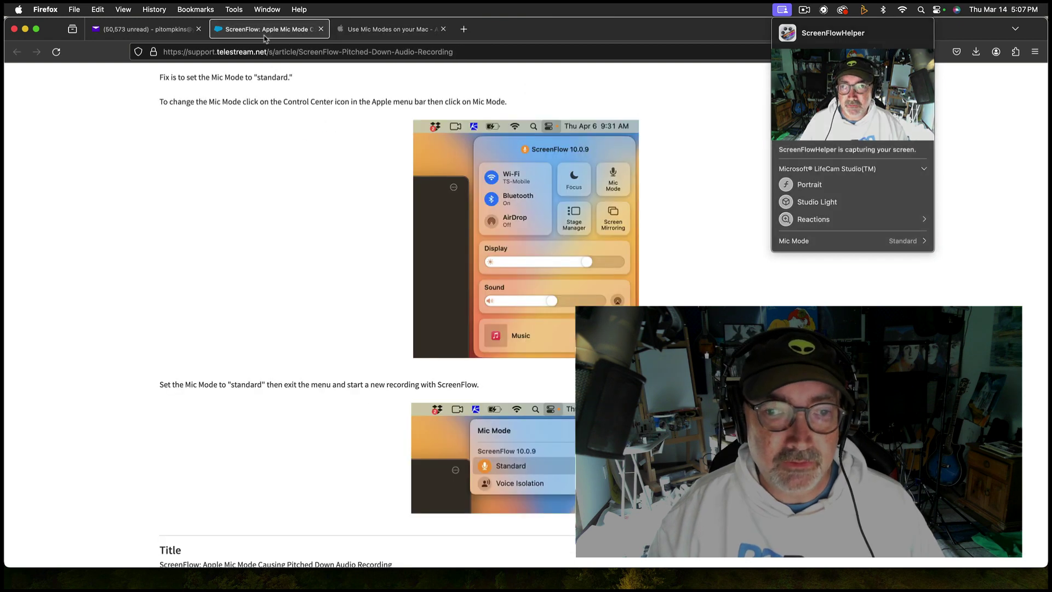
scroll(620, 287, down, 2)
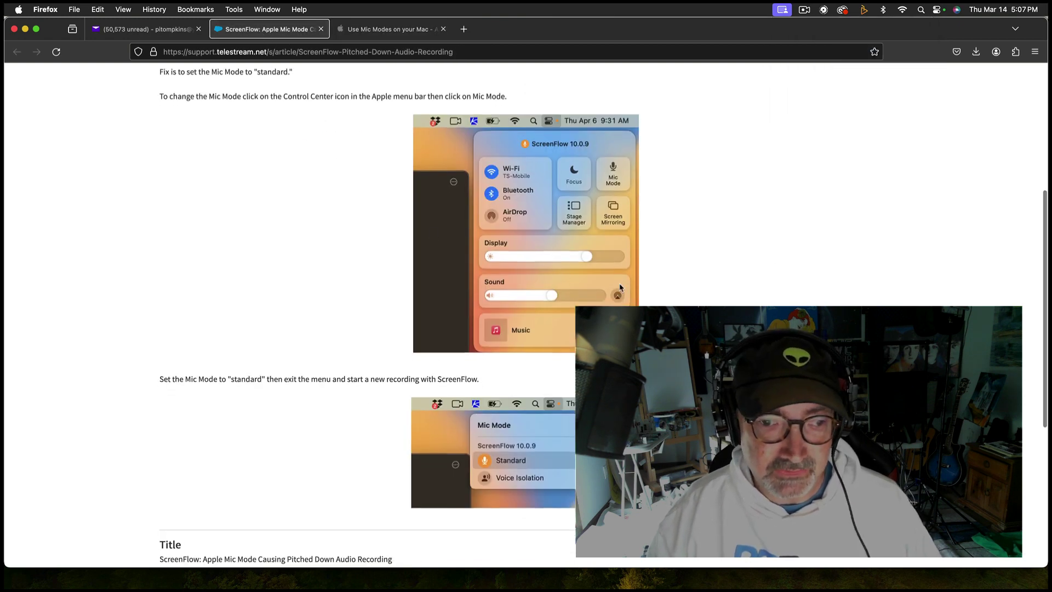
key(ctrl+Tab)
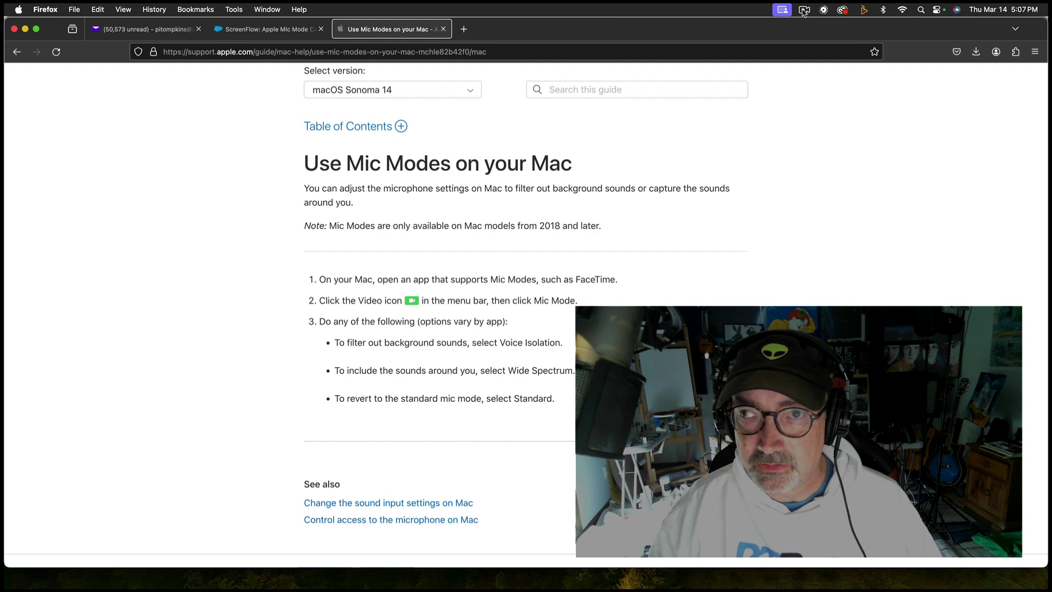
Briefly open and close Control Center and ScreenFlow's menu, then open the purple ScreenFlowHelper video menu.
click(936, 9)
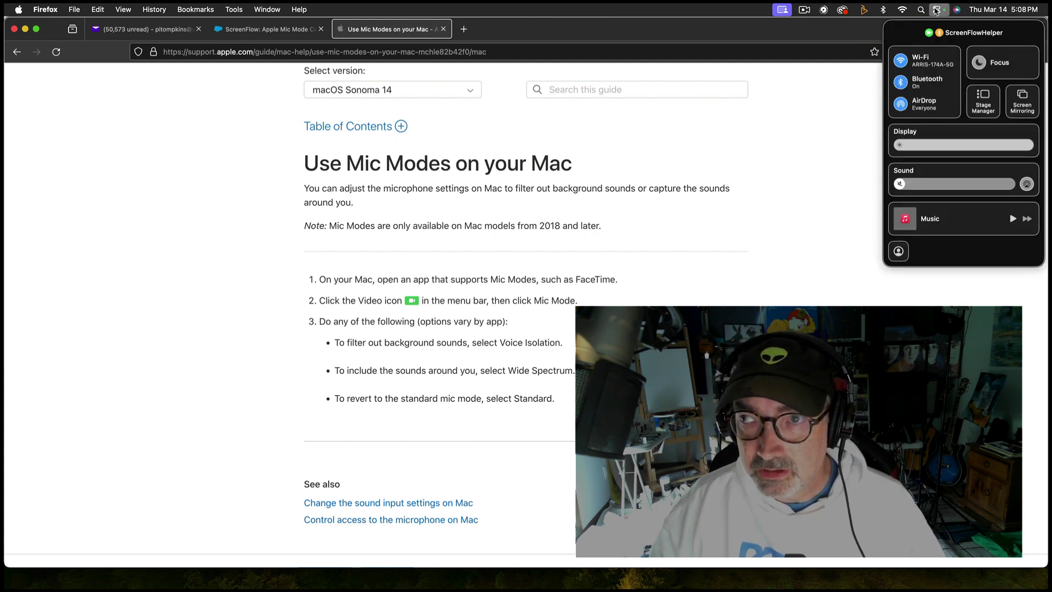
click(937, 9)
click(803, 10)
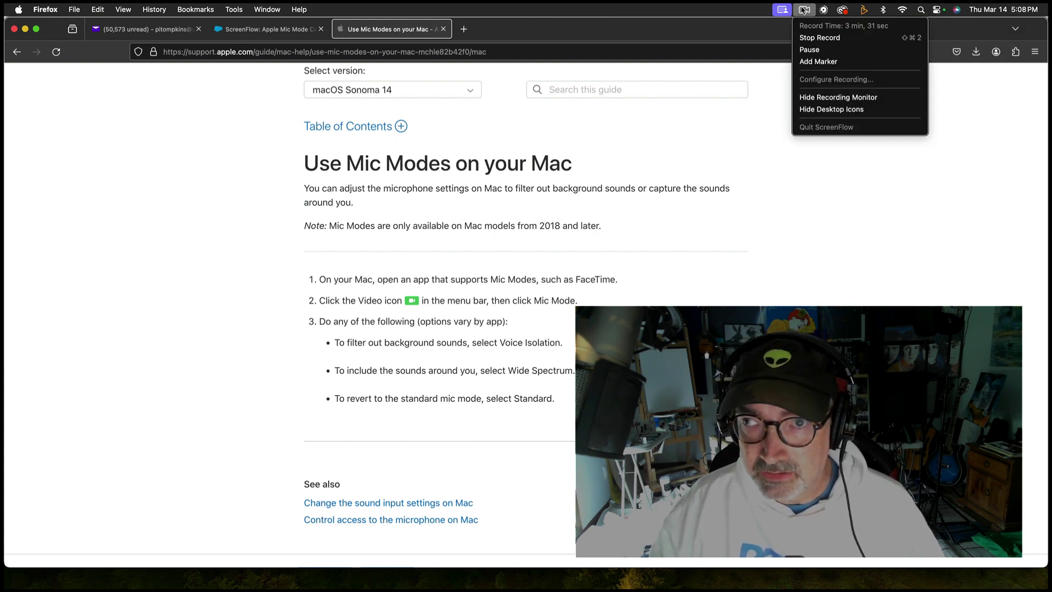
click(804, 10)
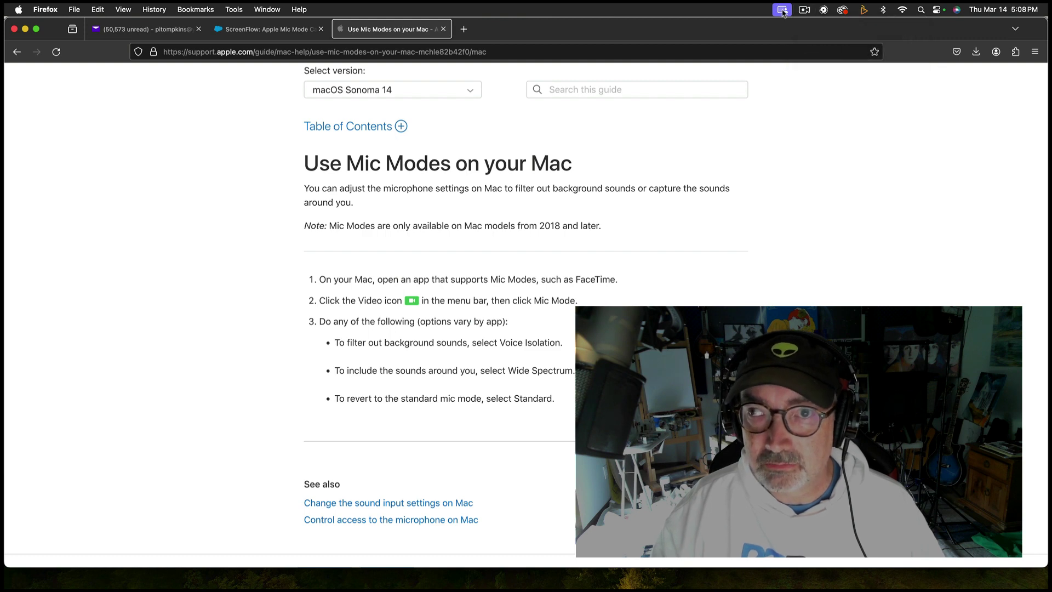
click(784, 12)
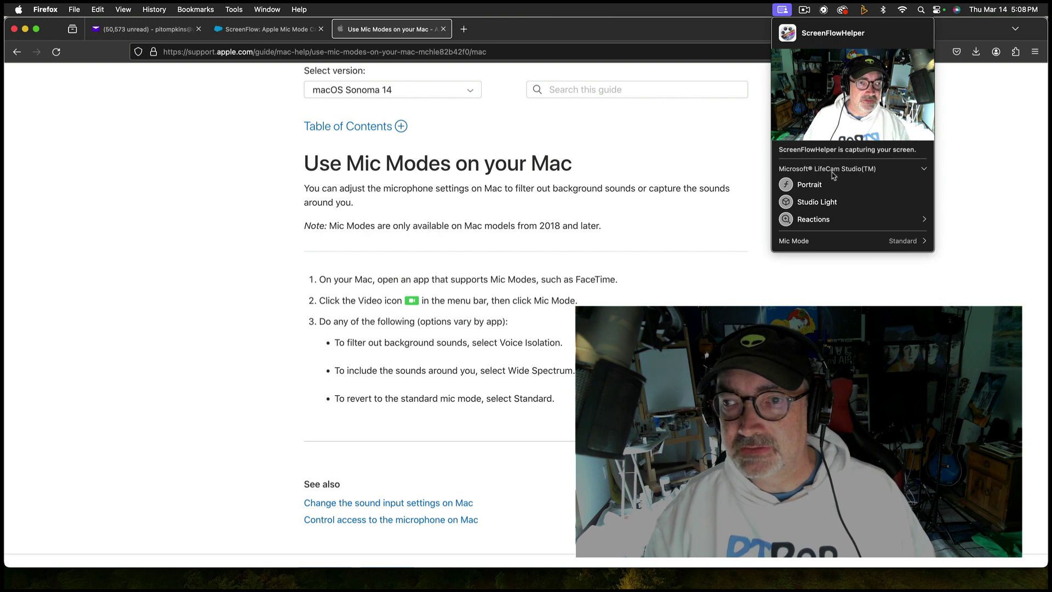
click(804, 243)
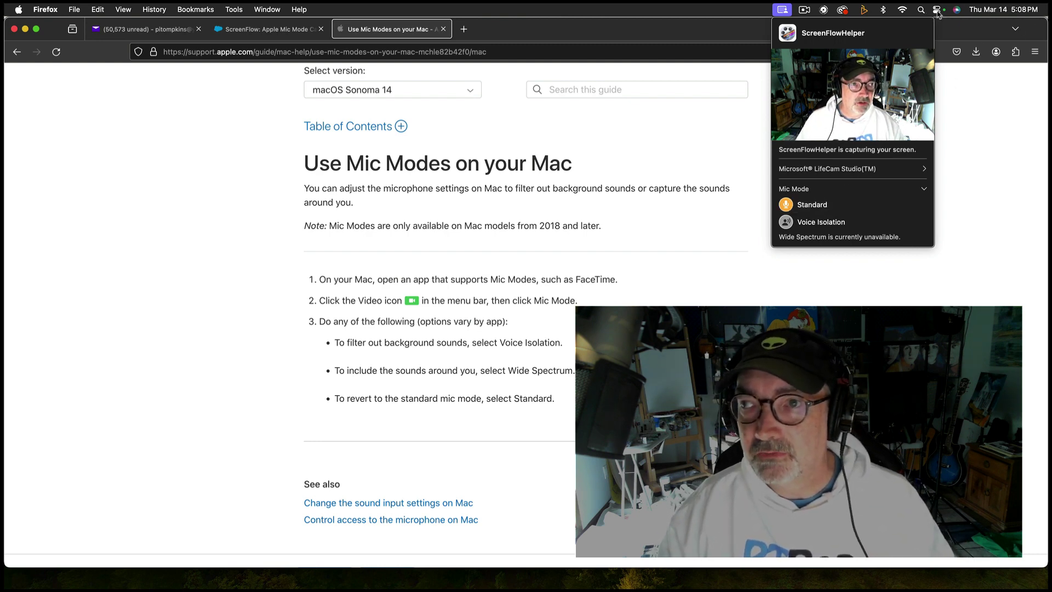
click(781, 10)
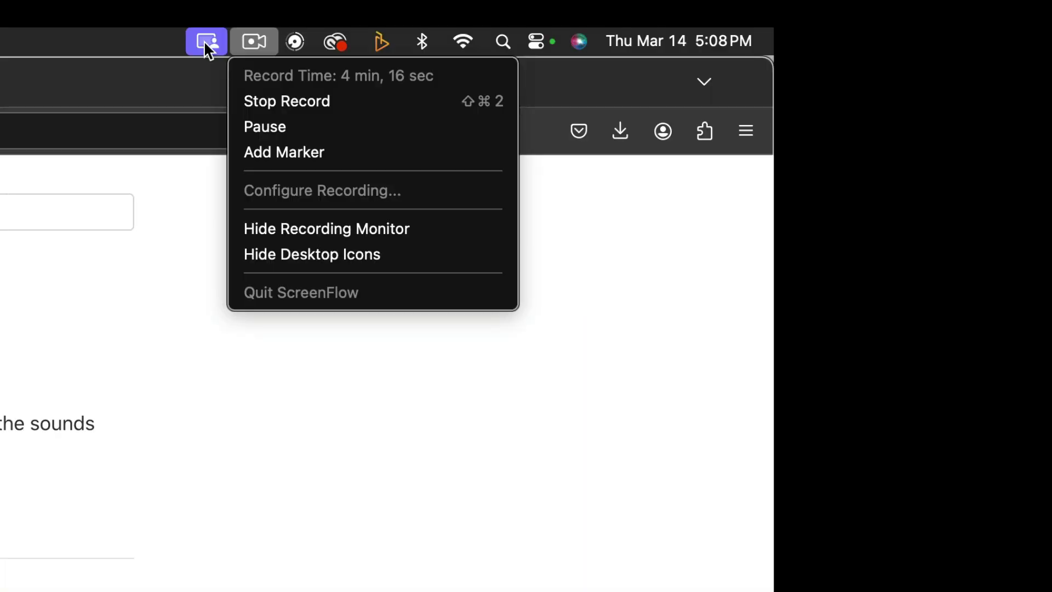
click(205, 42)
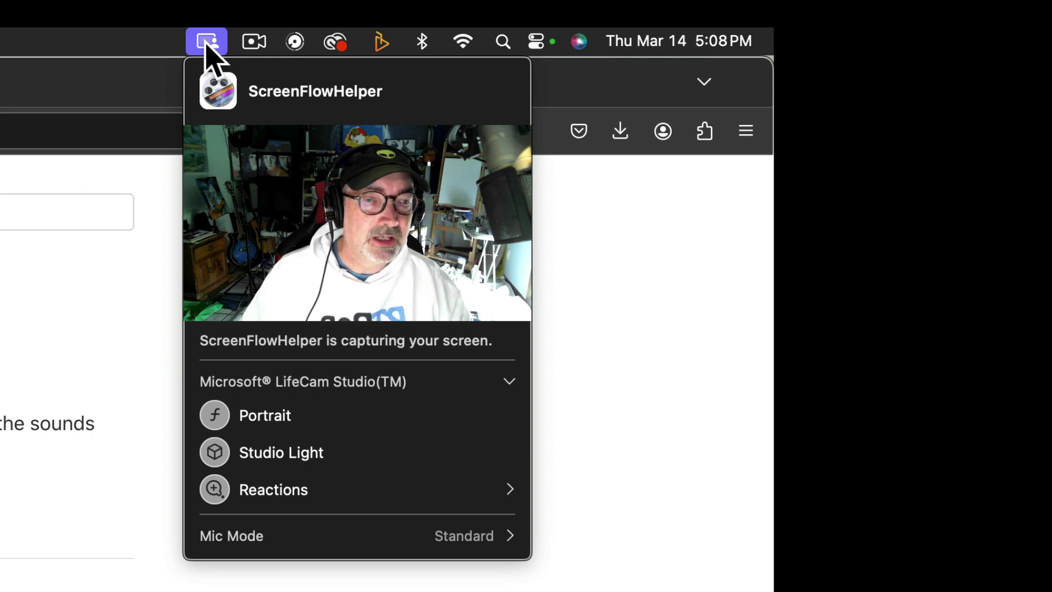
Expand Mic Mode to confirm Standard is selected rather than Voice Isolation.
click(338, 536)
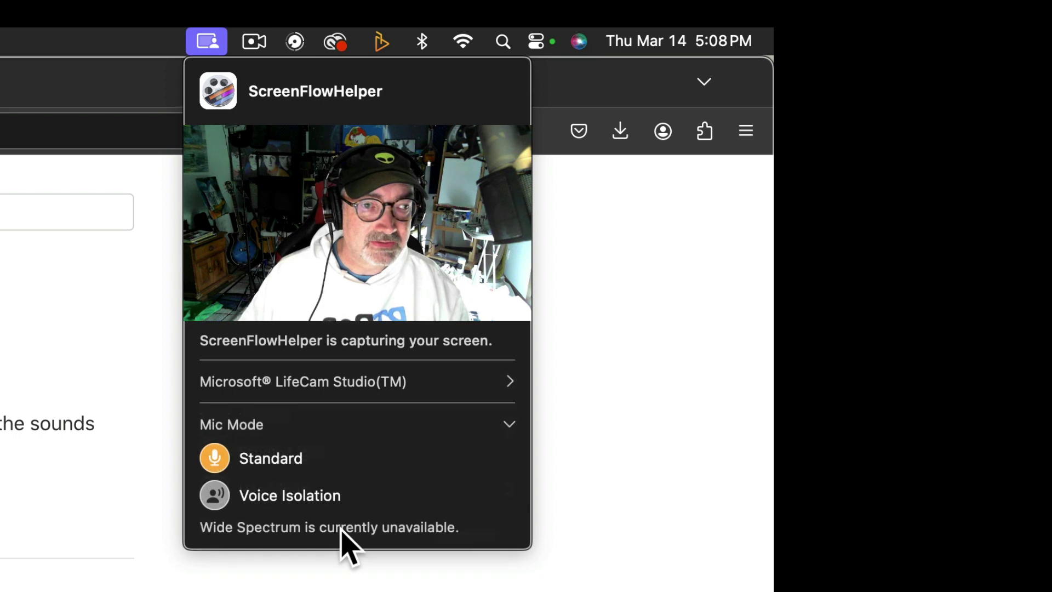